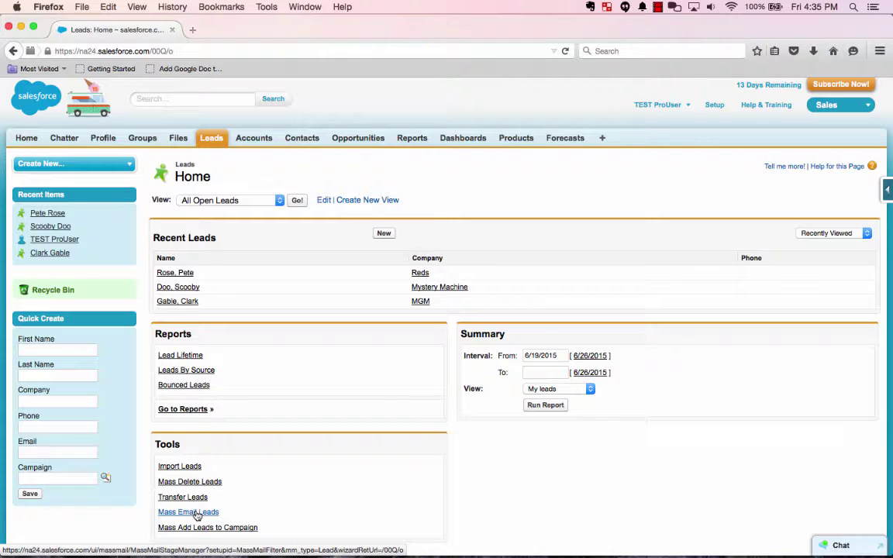
- Visit the Contacts home page briefly, then return to the Leads home page
click(310, 144)
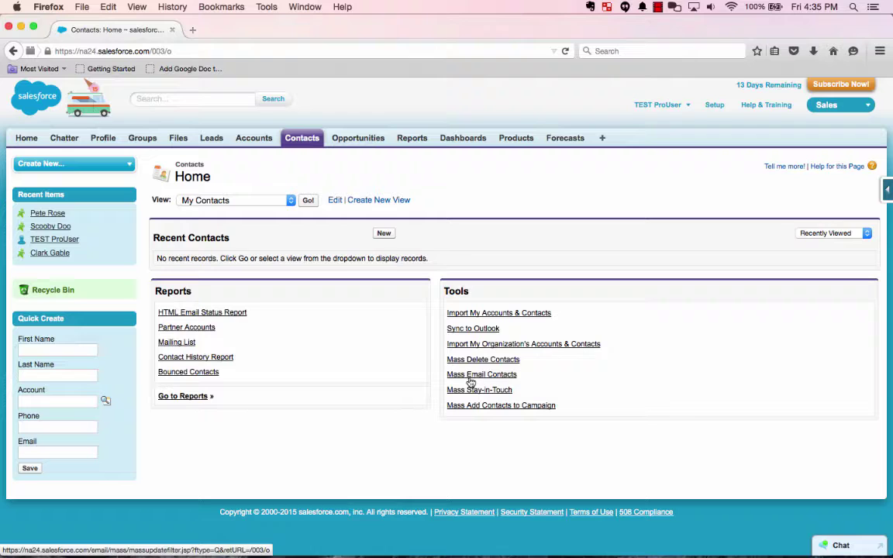
click(213, 137)
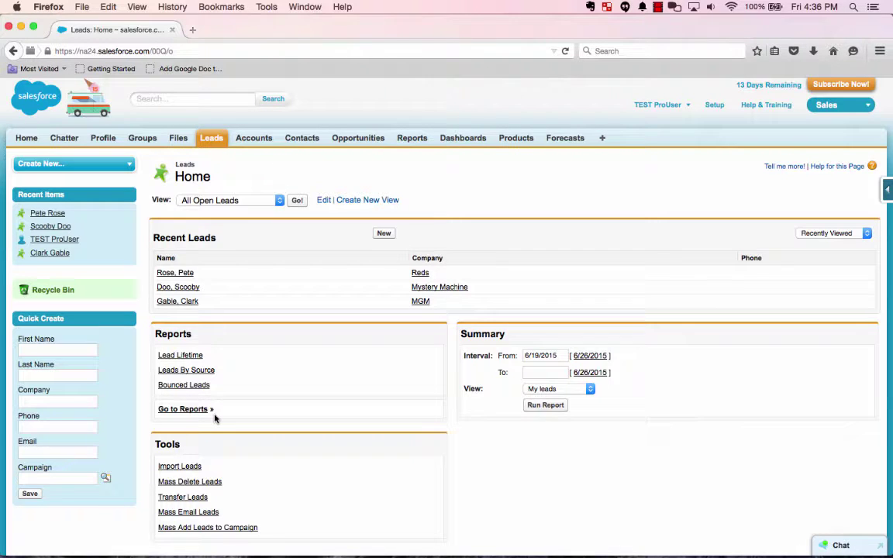
- Start the lead mass email wizard and open the 'warm and hot' recipient view for editing
click(183, 512)
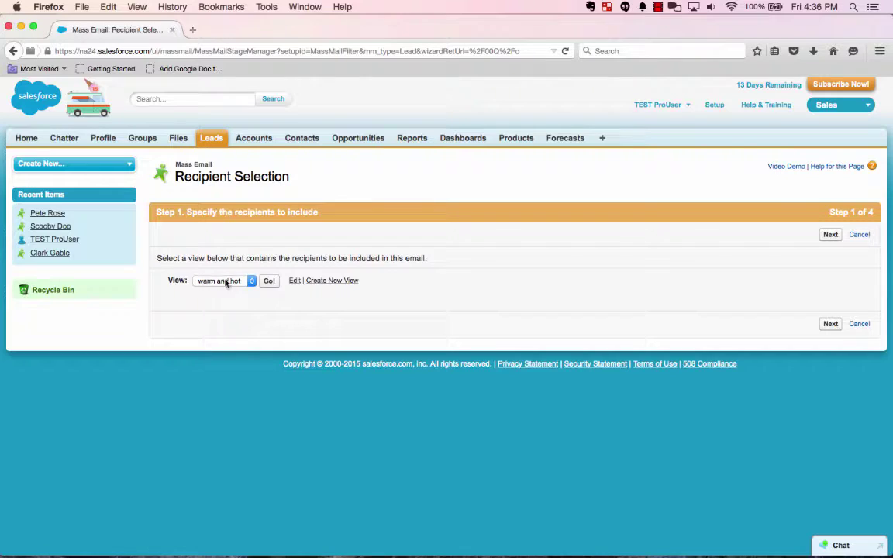
click(229, 282)
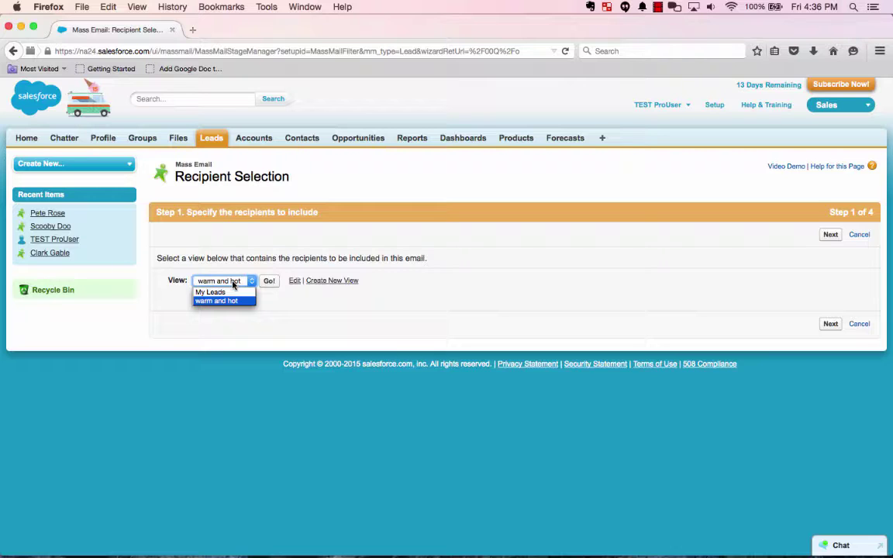
click(279, 237)
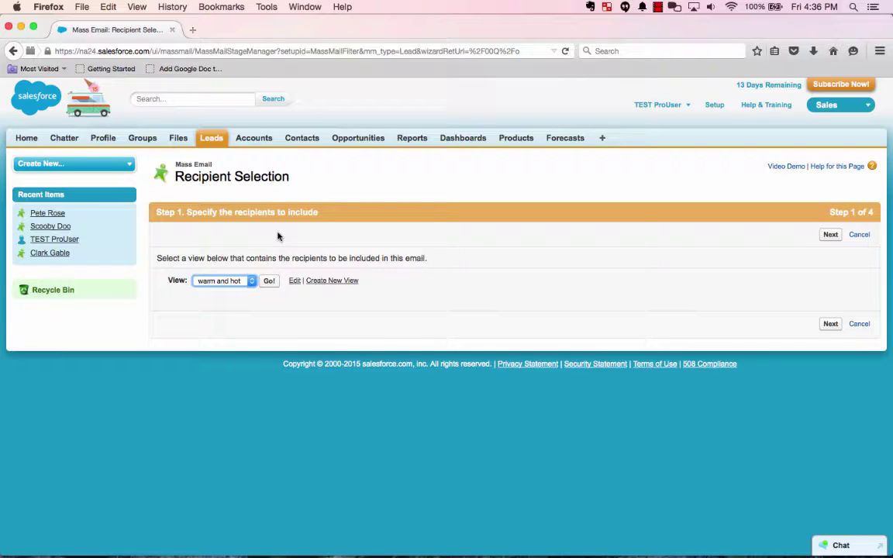
click(304, 236)
- Change the 'warm and hot' view's Rating filter to 'Hot, Warm', yielding three checked leads
click(295, 281)
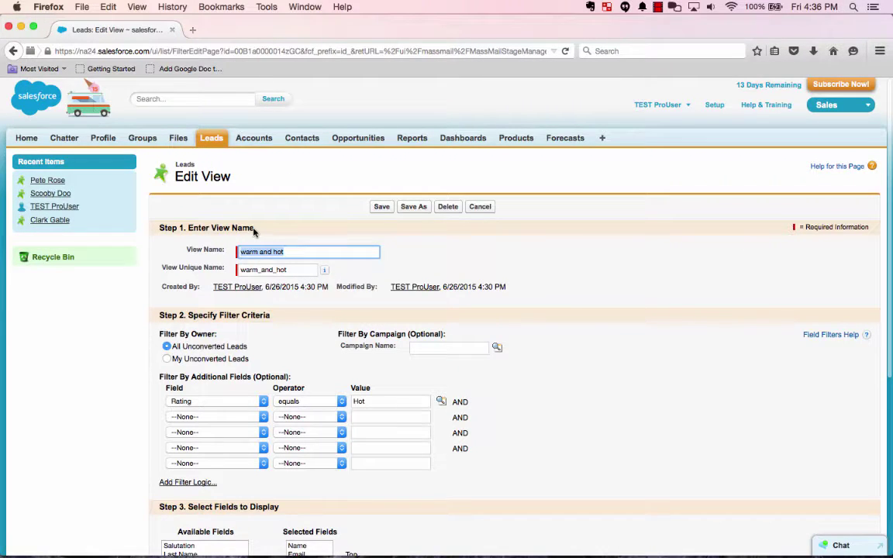
scroll(230, 210, down, 2)
scroll(293, 264, down, 1)
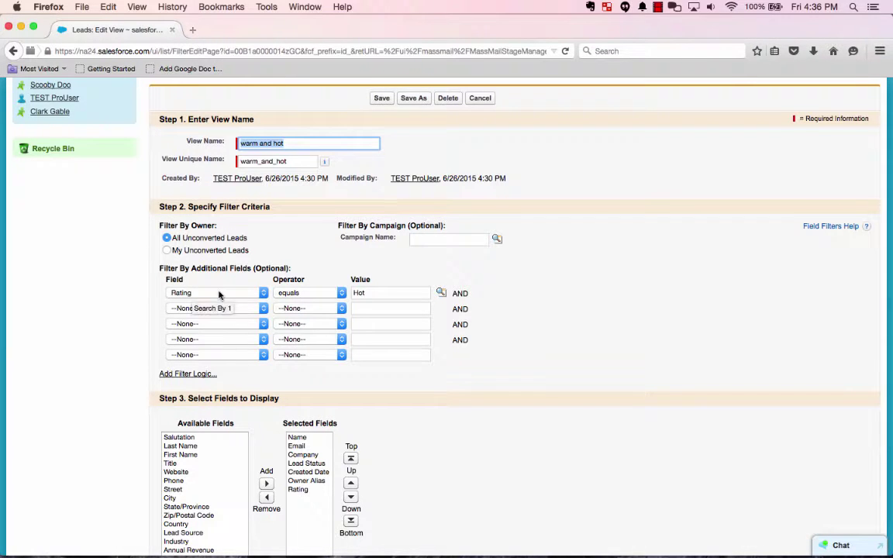
click(382, 294)
text(,wa)
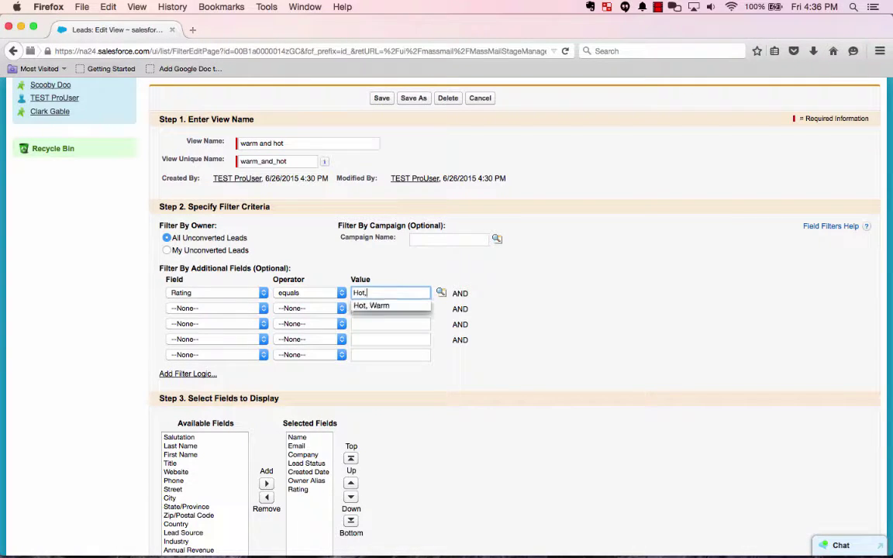
key(BackSpace)
key(BackSpace)
click(393, 306)
scroll(517, 320, down, 3)
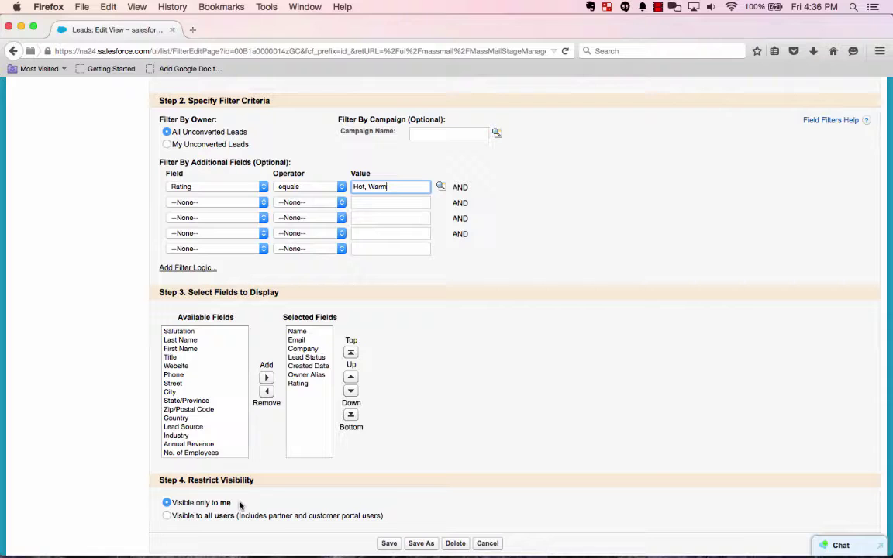
scroll(443, 443, up, 5)
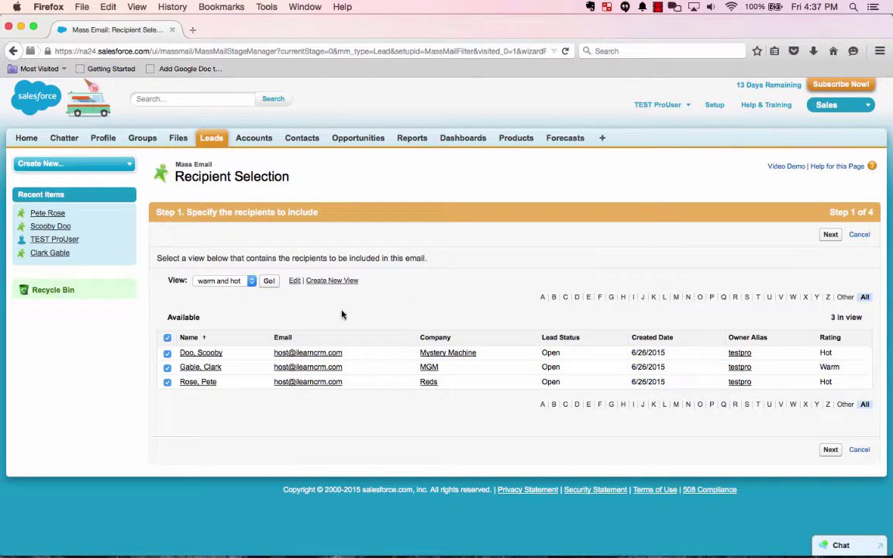
- Advance to Template Selection, where the New Amazing Product custom template is offered
click(831, 235)
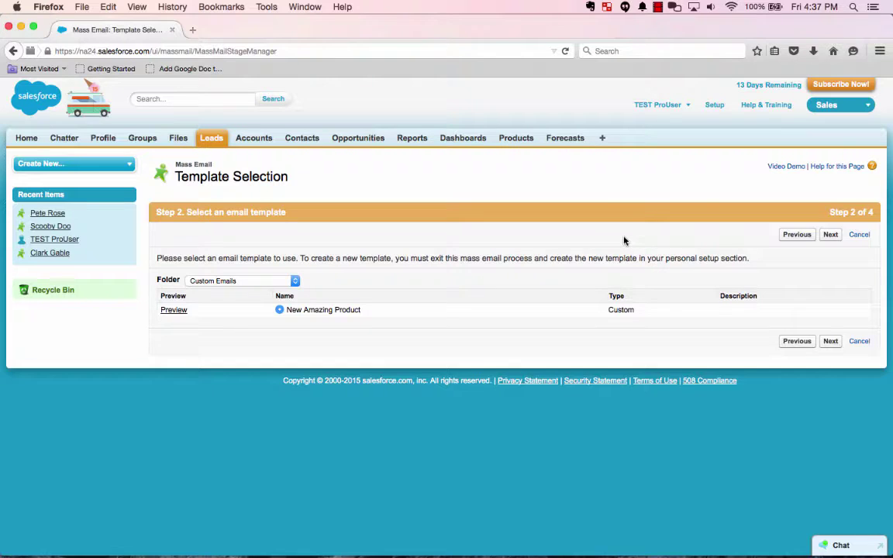
- Check the Custom Emails list under Setup's Email Templates, then go back to Leads Home
click(715, 107)
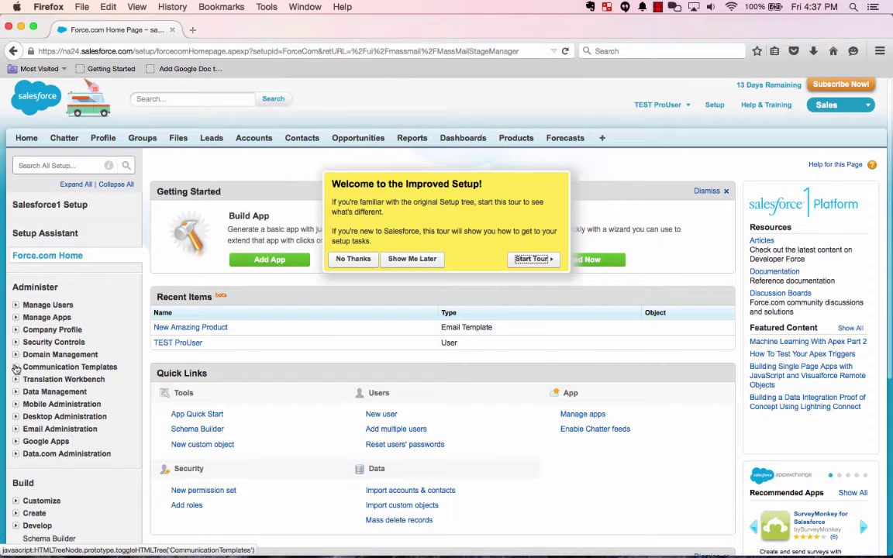
click(16, 368)
click(61, 392)
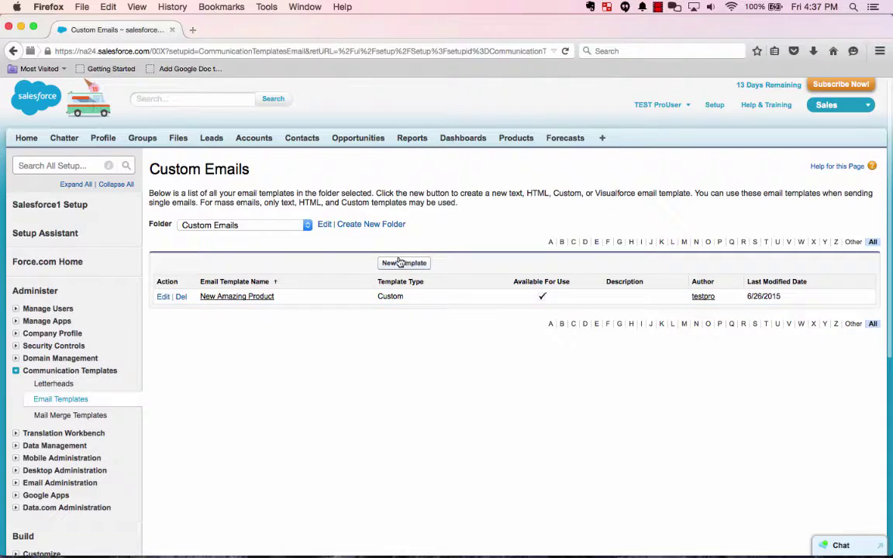
click(212, 138)
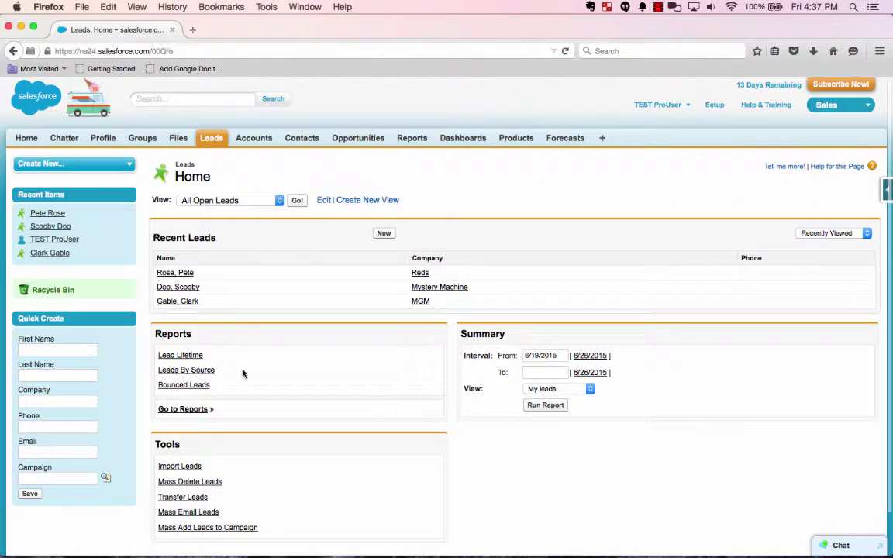
scroll(243, 377, down, 1)
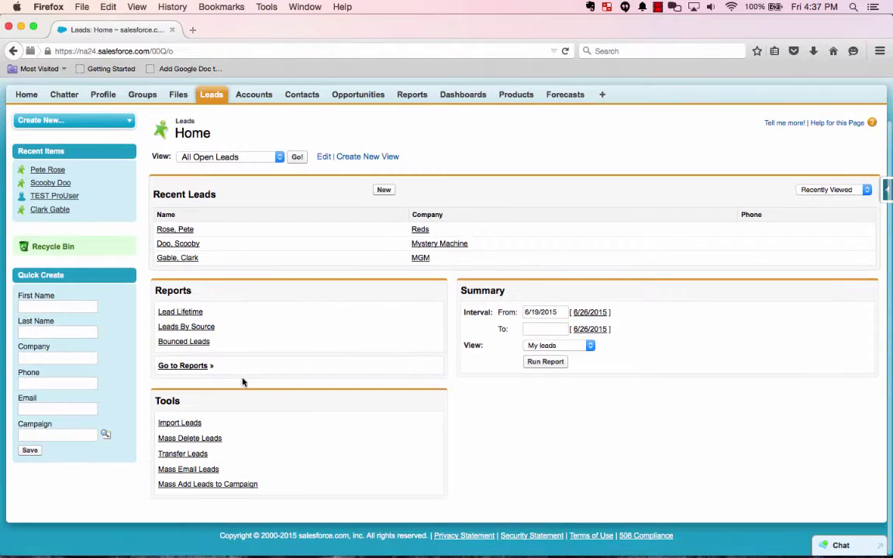
- Rerun Mass Email Leads with the warm and hot view through to confirmation of 3 recipients
click(177, 469)
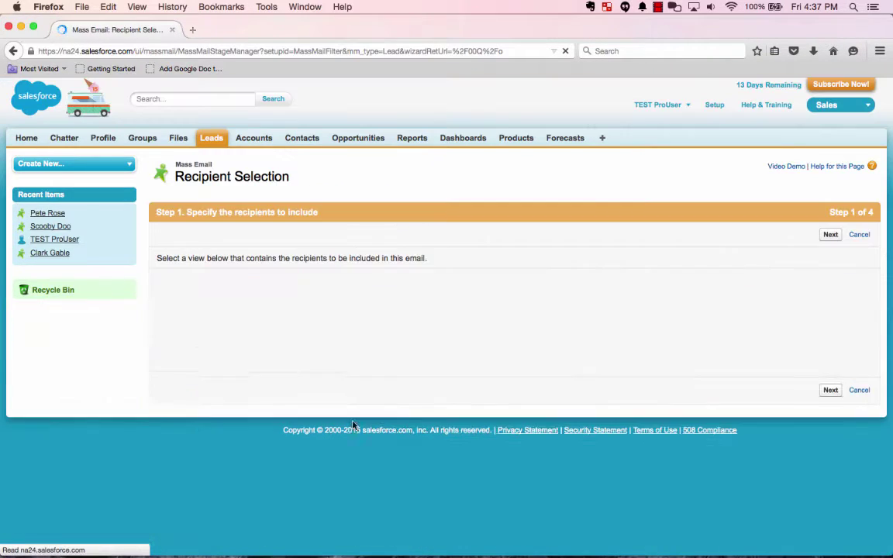
click(270, 283)
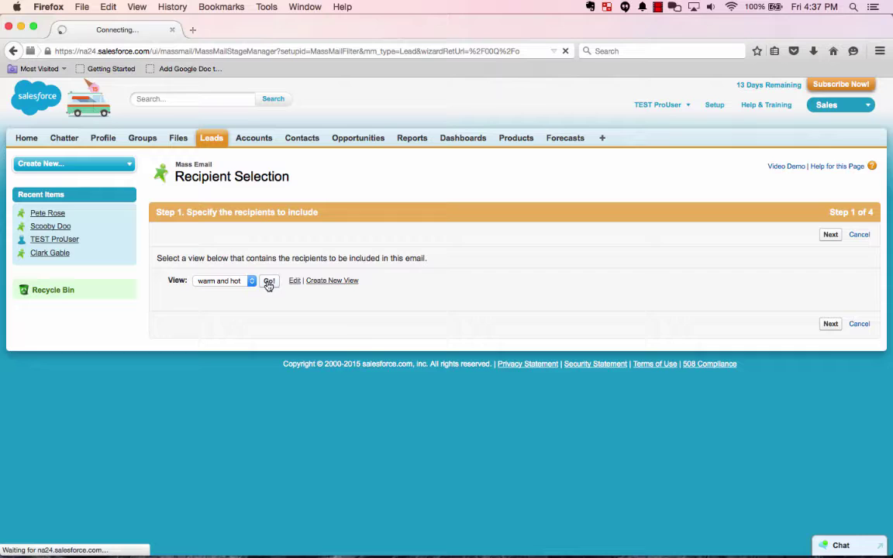
click(831, 235)
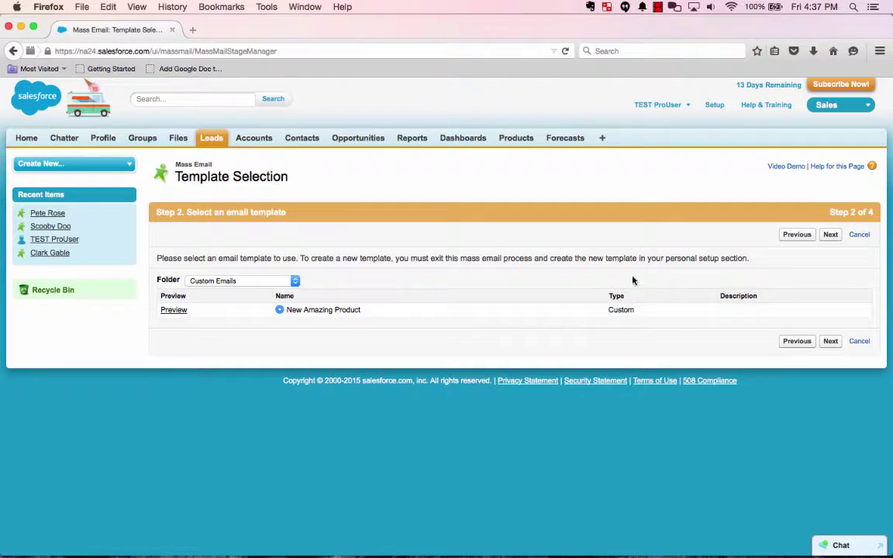
click(833, 236)
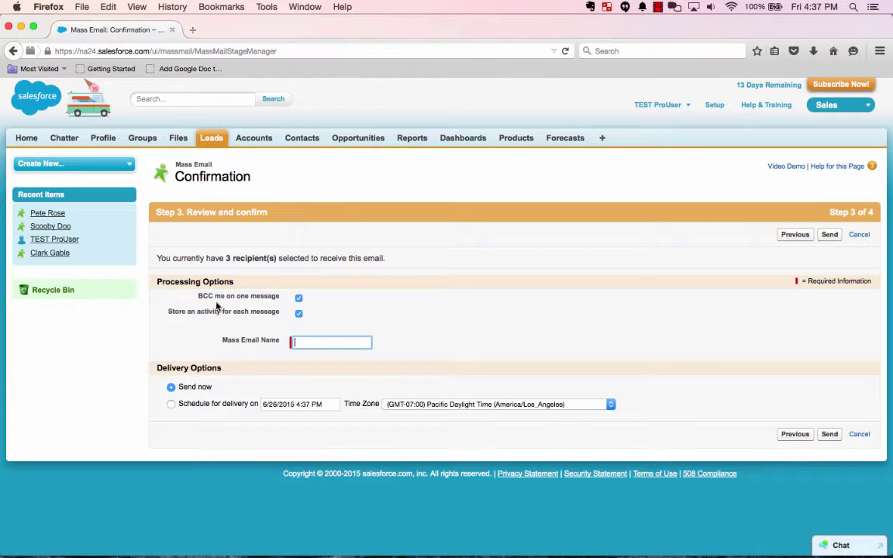
- Send the 'today test' mass email now to the 3 leads without a BCC copy, and finish
click(299, 298)
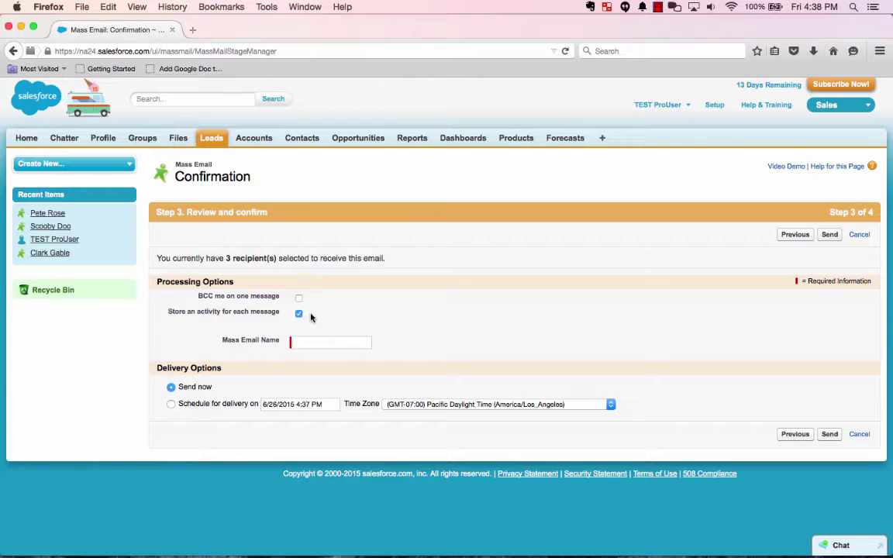
click(336, 342)
text(to)
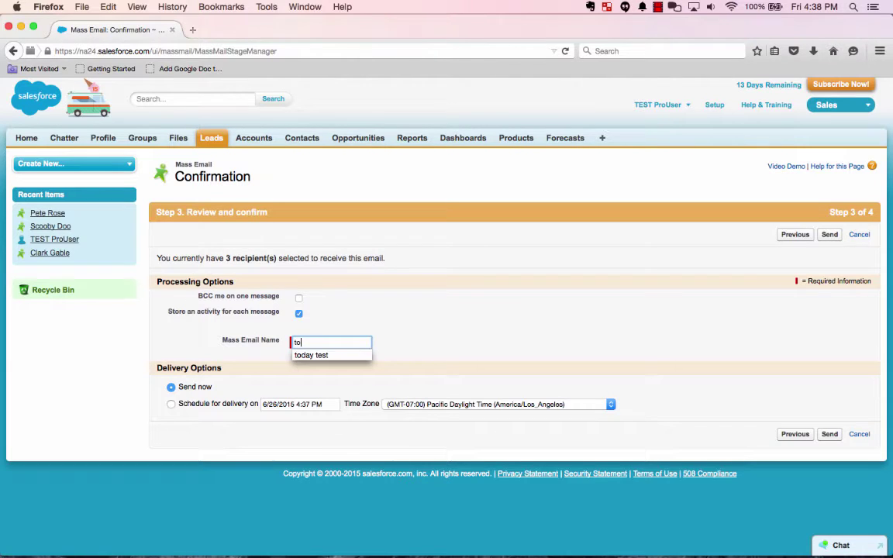
click(311, 355)
click(177, 388)
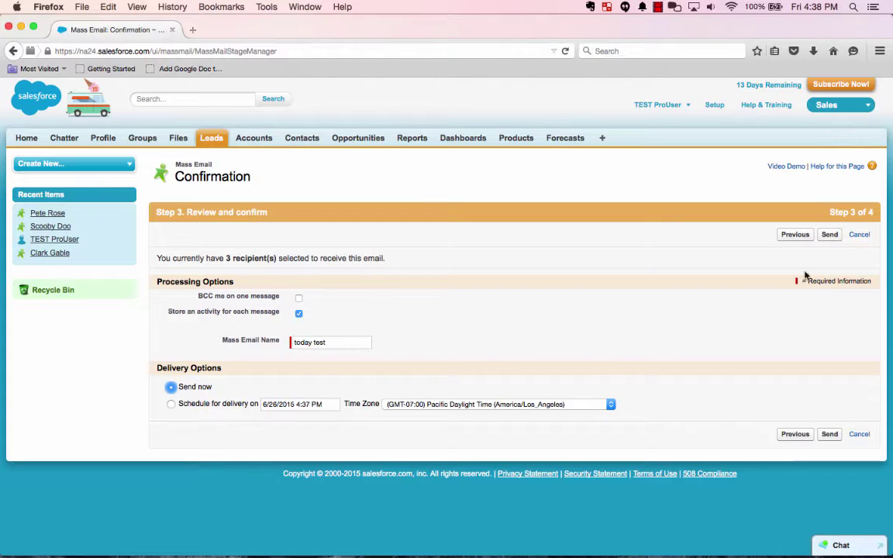
click(830, 234)
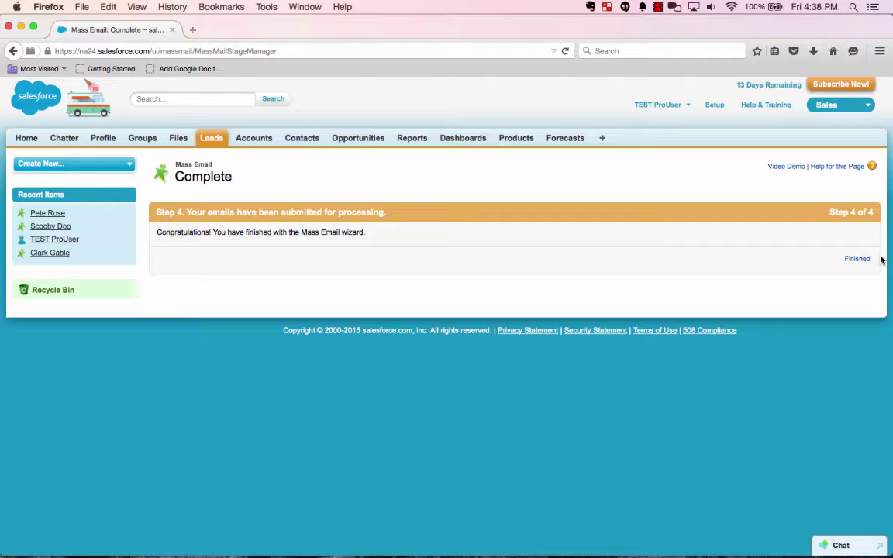
click(856, 259)
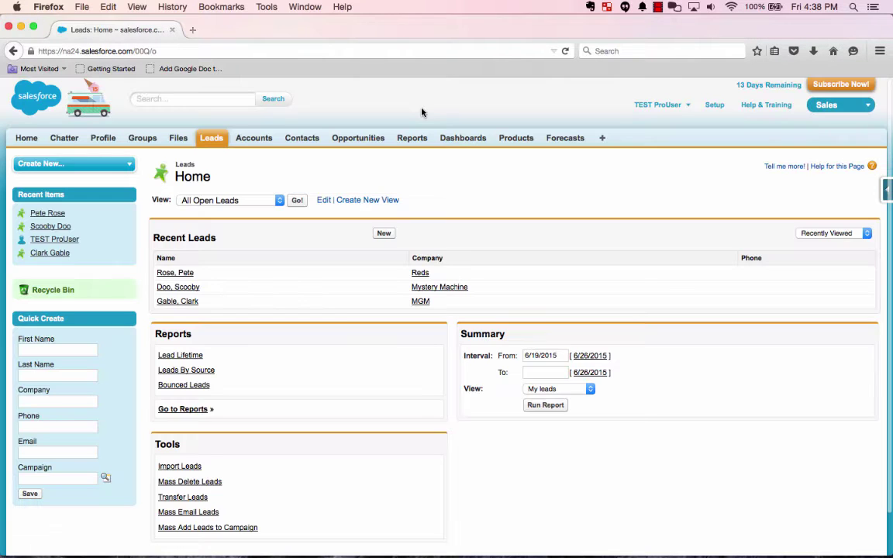
- Confirm in Gmail's Amazing Product Introduction thread that three messages arrived at 4:38 PM, then return to Salesforce
key(super+Tab)
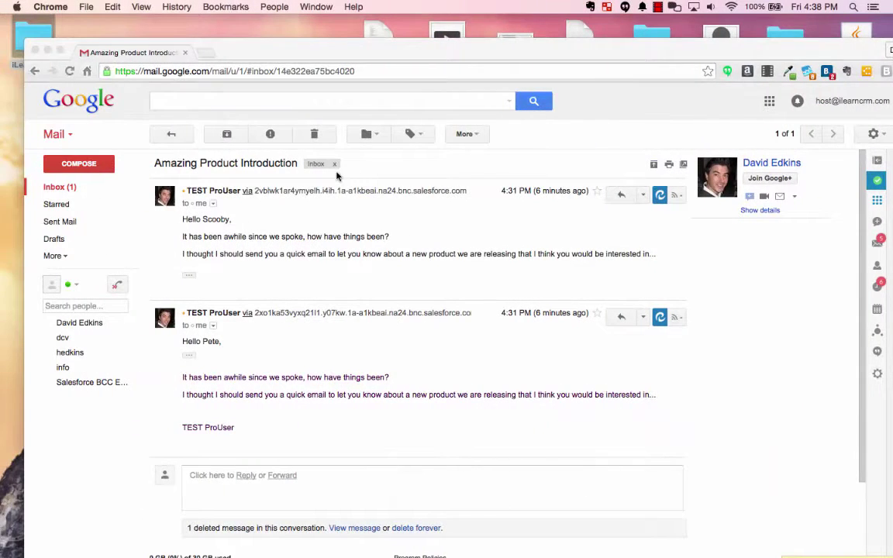
click(163, 135)
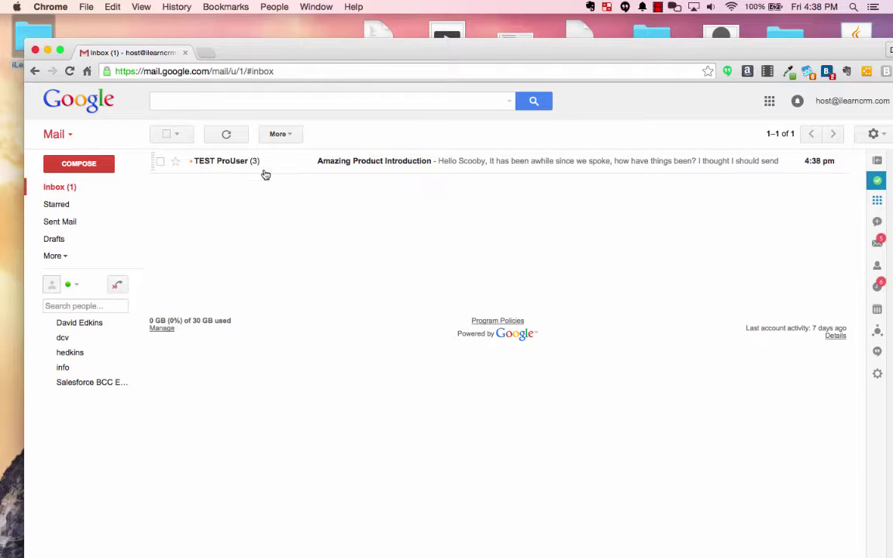
click(359, 173)
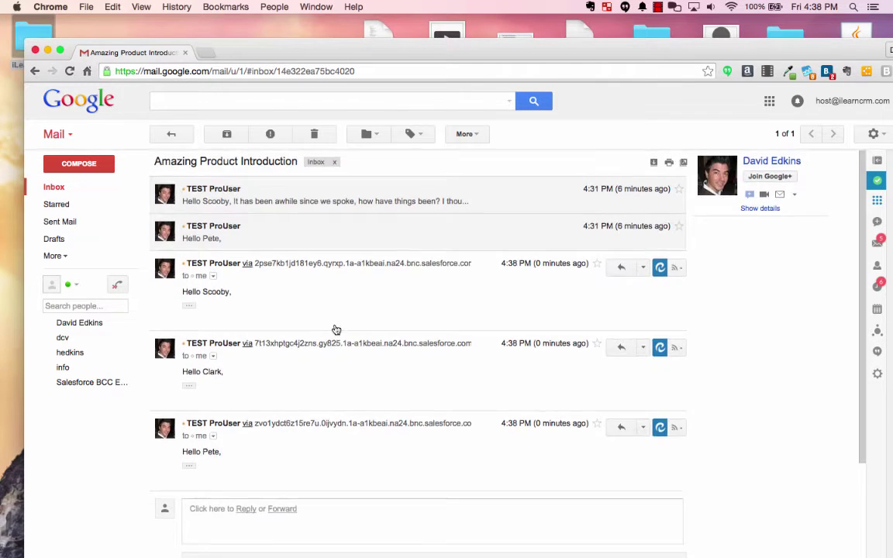
scroll(336, 330, down, 1)
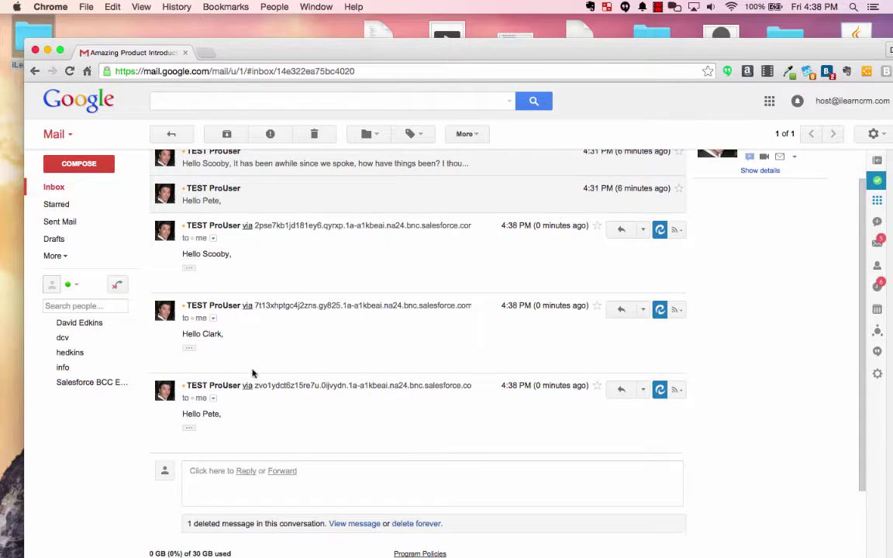
scroll(262, 342, up, 1)
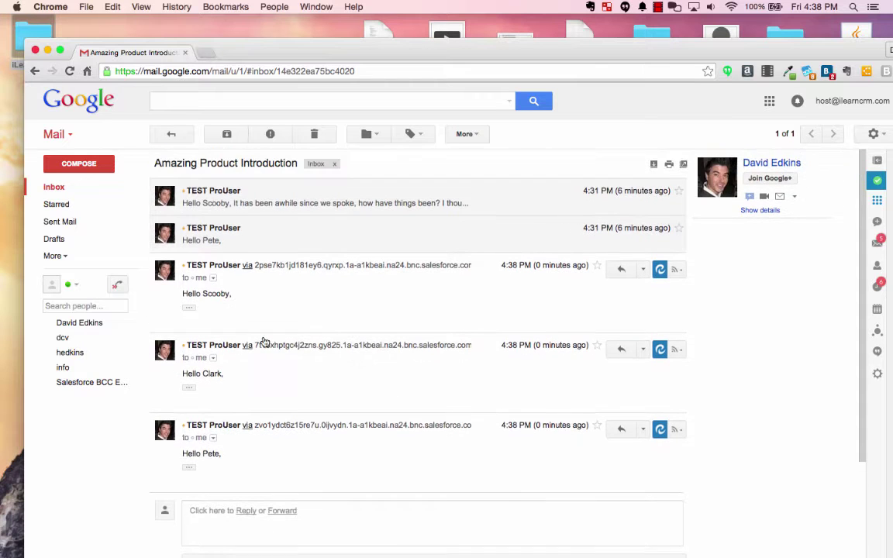
key(ctrl+Right)
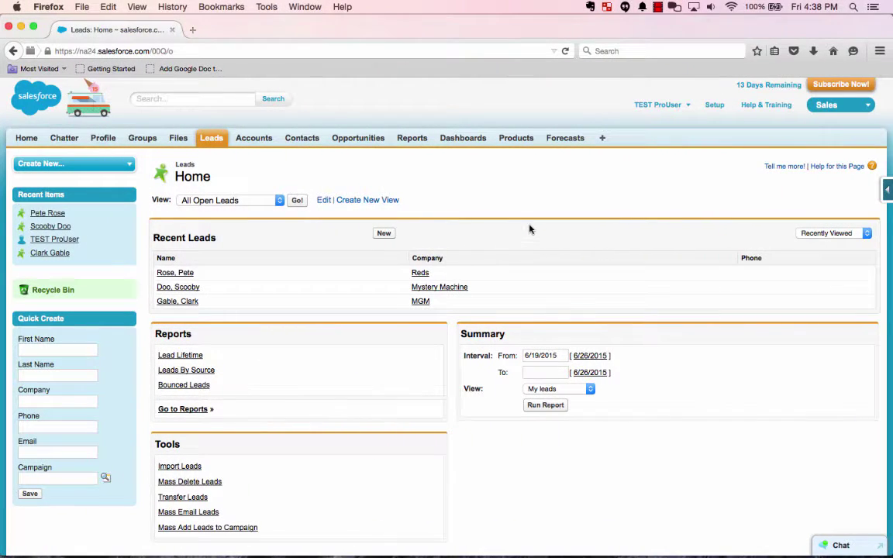
click(183, 273)
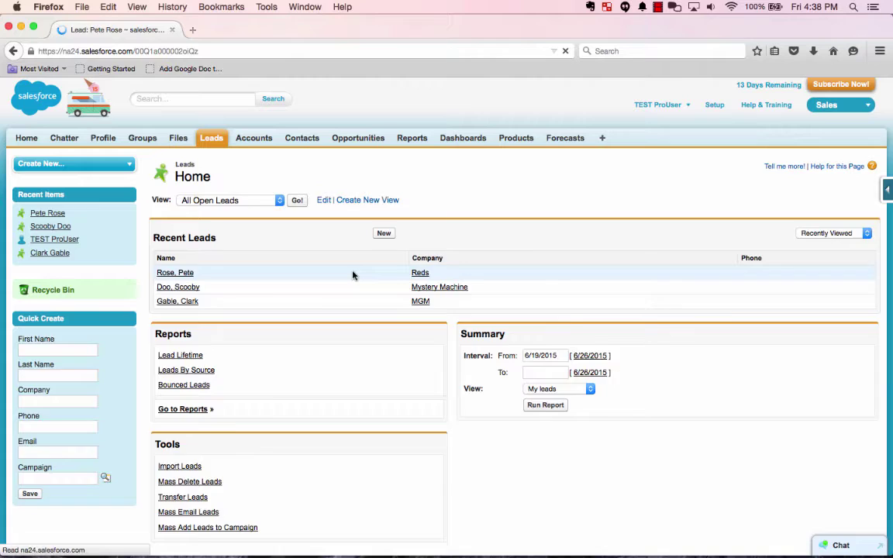
mouse_move(484, 249)
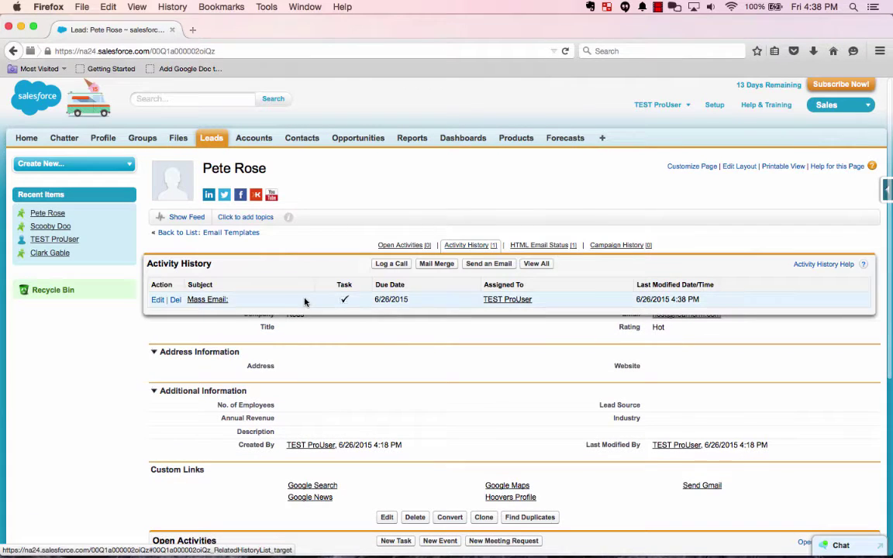
mouse_move(539, 248)
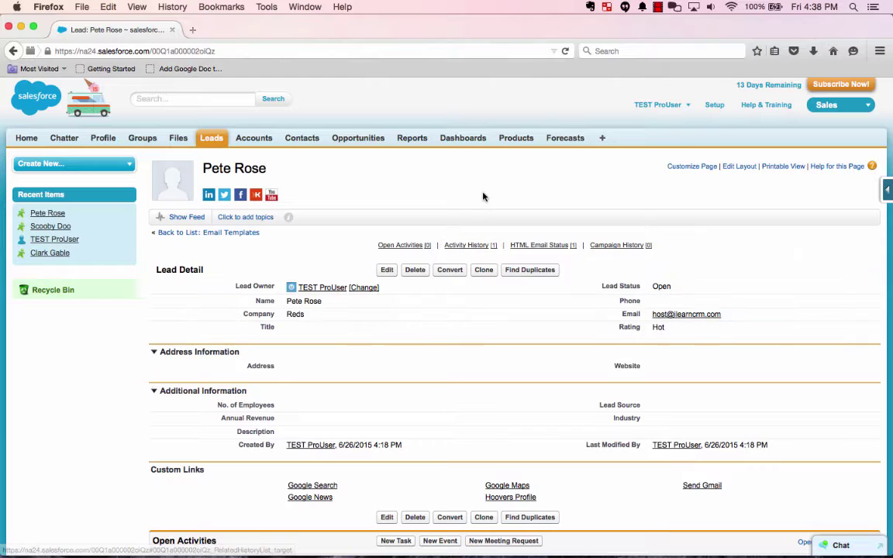
click(205, 139)
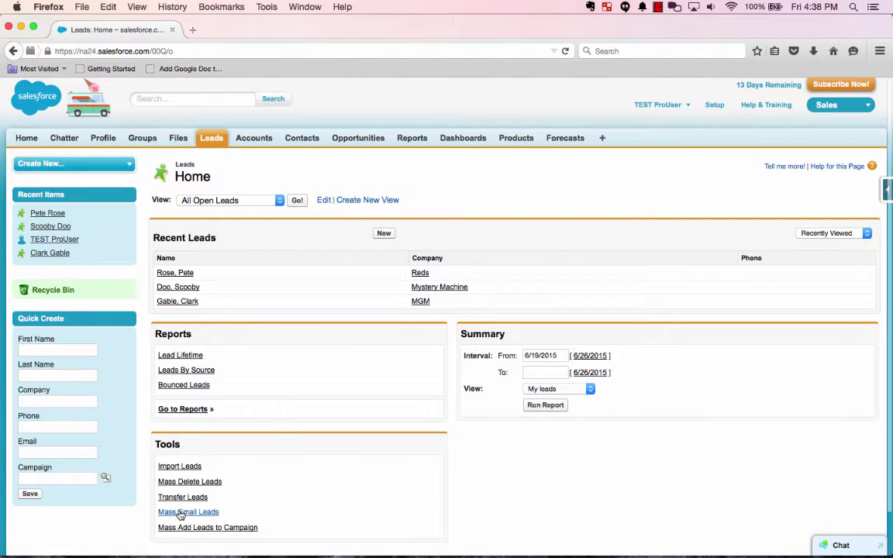
- Go to Contacts, start Mass Email Contacts, then cancel at recipient selection
click(304, 139)
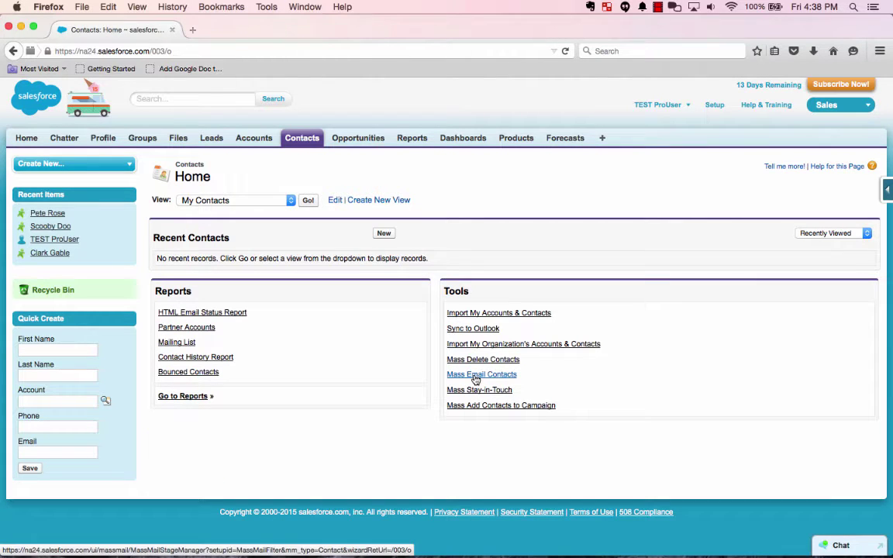
click(476, 377)
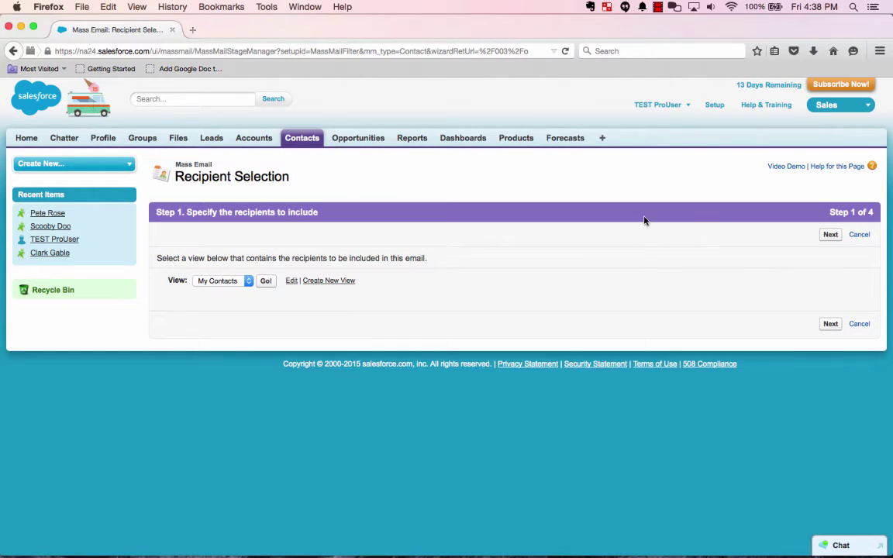
click(859, 234)
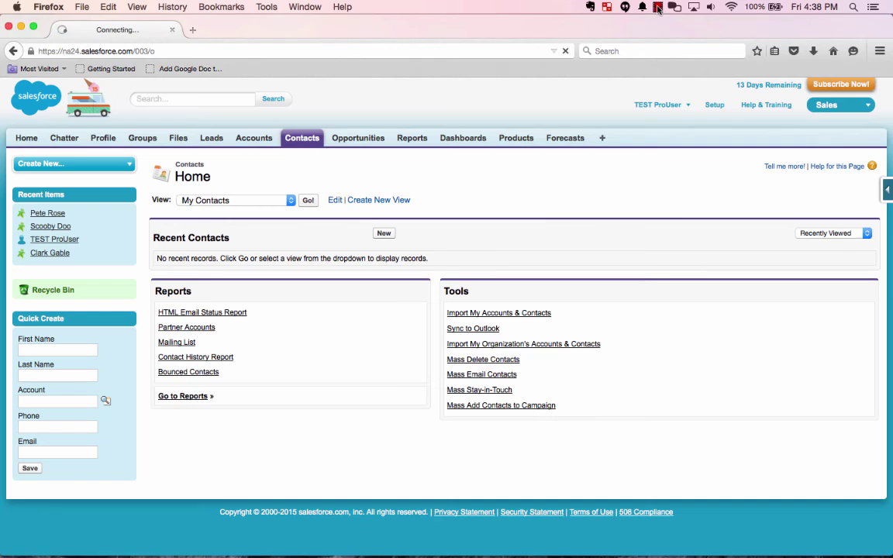